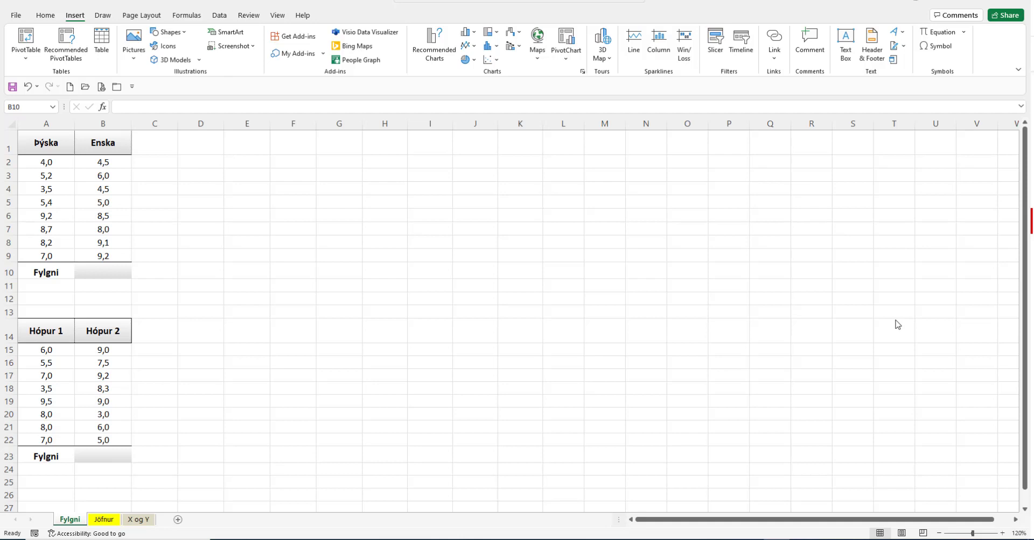
Step: Calculate the correlation between A2:A9 and B2:B9 in cell B10 with the CORREL function
left_click(103, 279)
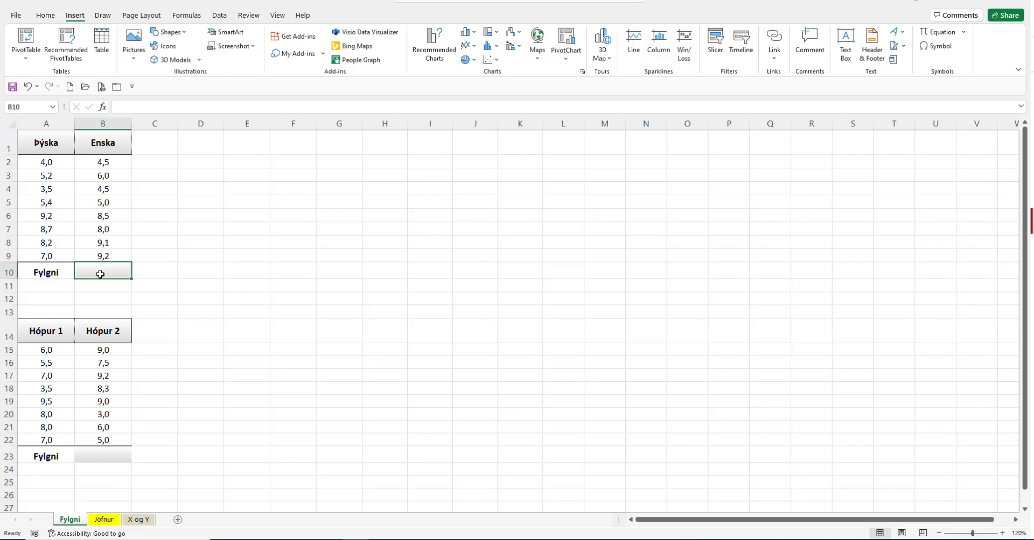
left_click(102, 107)
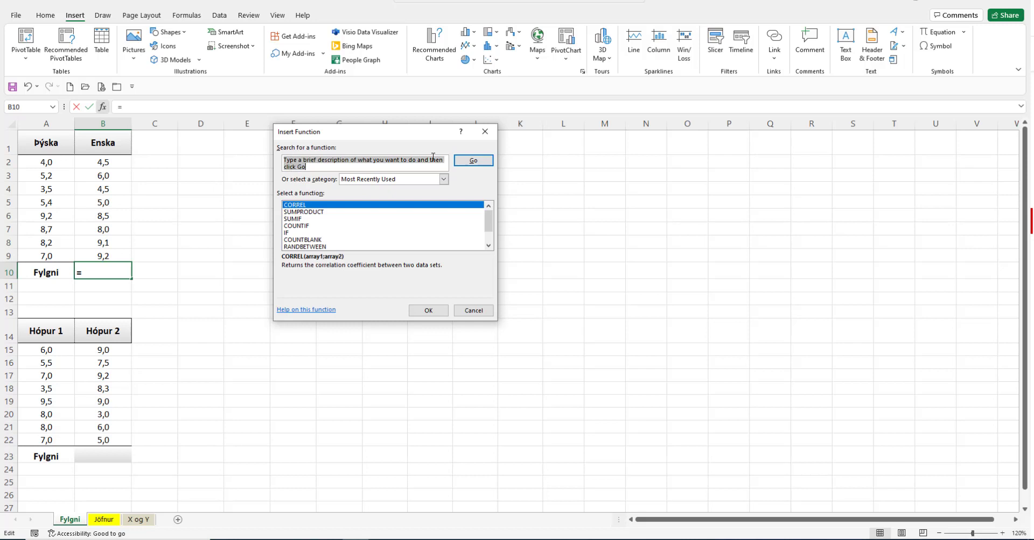
left_click(428, 312)
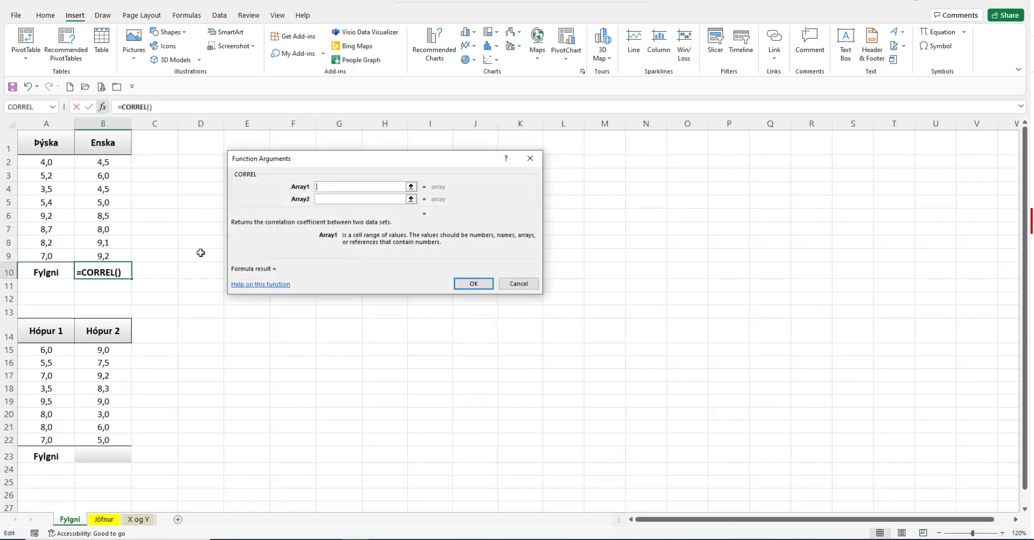
left_click_drag(43, 161, 44, 257)
left_click(345, 201)
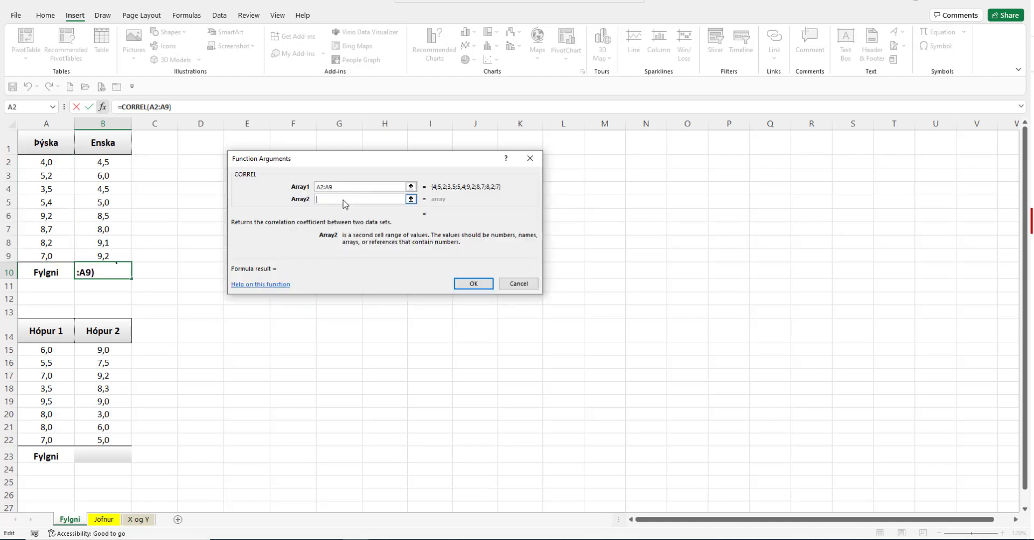
left_click_drag(102, 161, 98, 253)
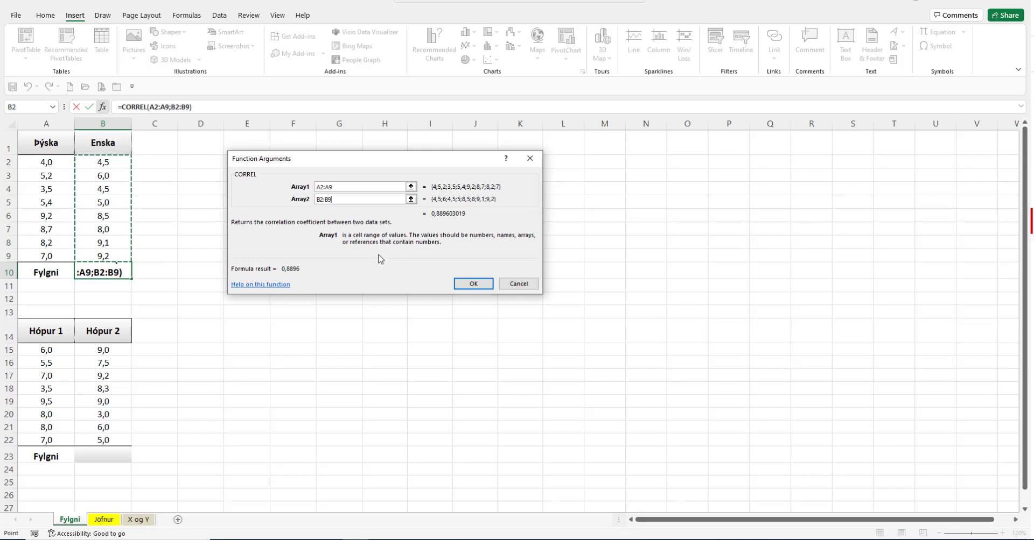
left_click(473, 285)
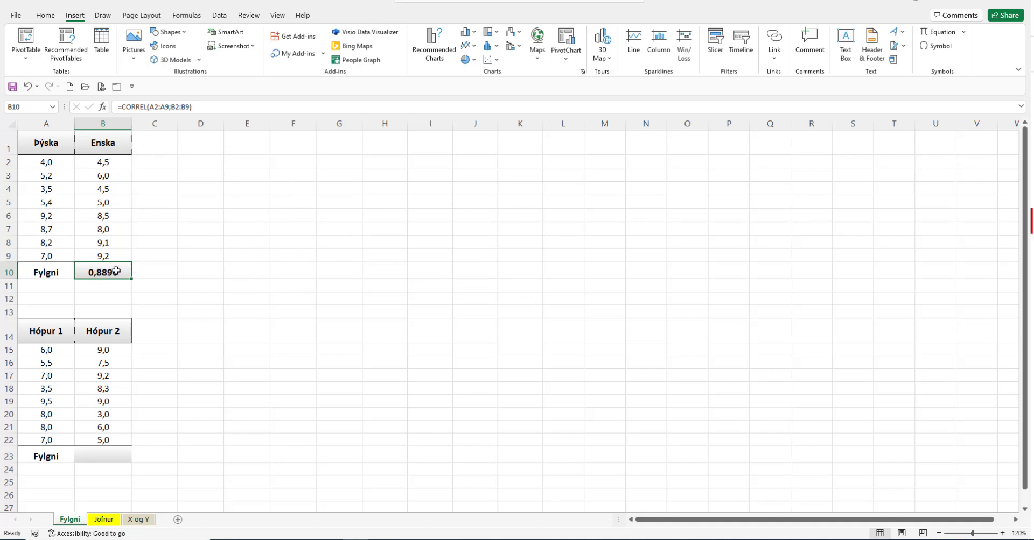
Step: Insert a markers-only scatter chart from the Þýska and Enska grades in A2:B9
left_click_drag(36, 164, 84, 255)
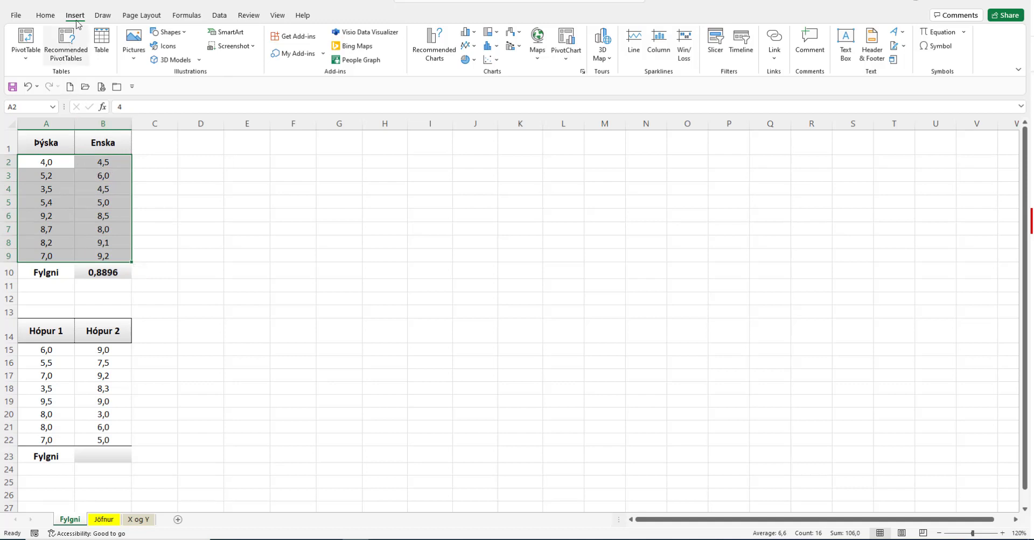
left_click(497, 60)
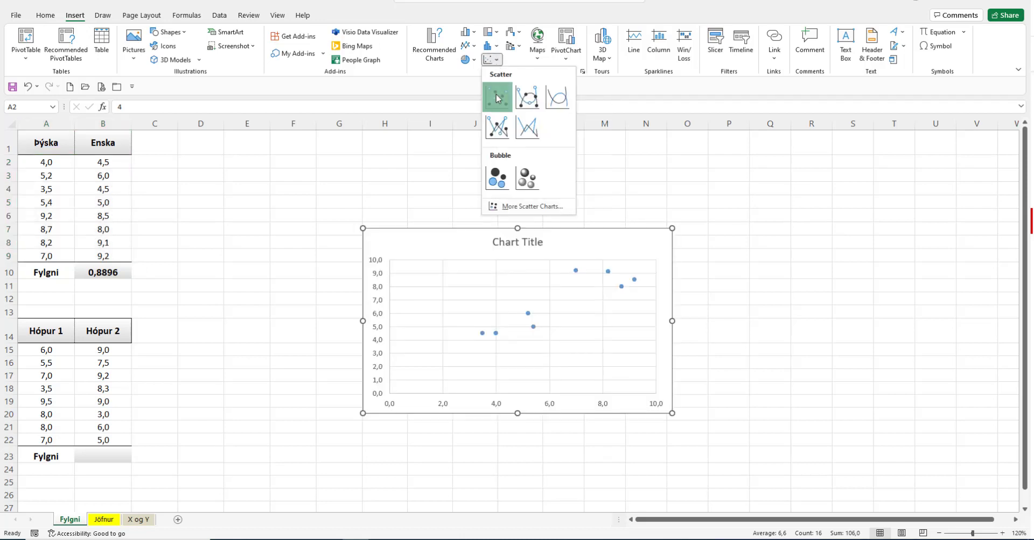
left_click(496, 98)
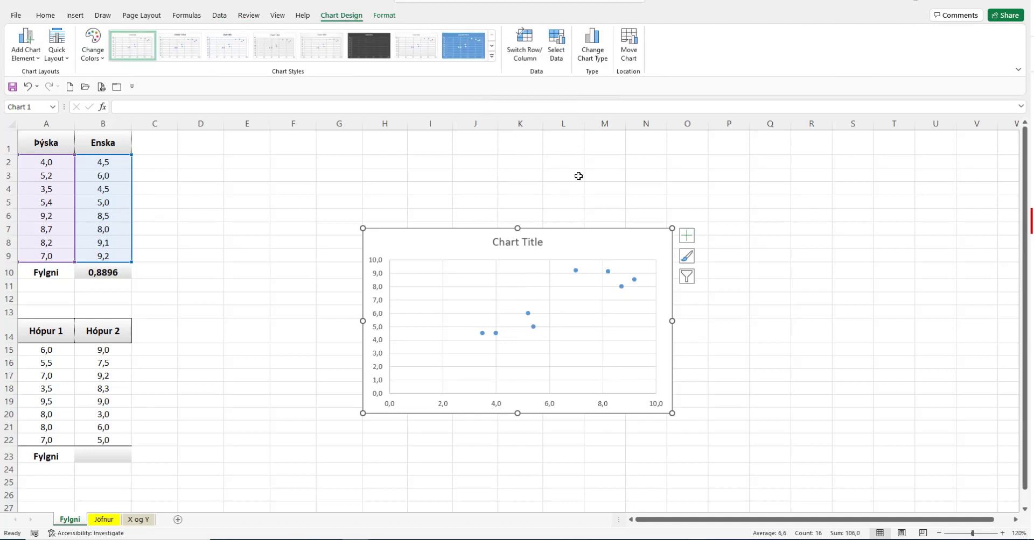
Step: Change the scatter chart's title to "Dæmi um jákvæða fylgni"
left_click(530, 245)
left_click(527, 245)
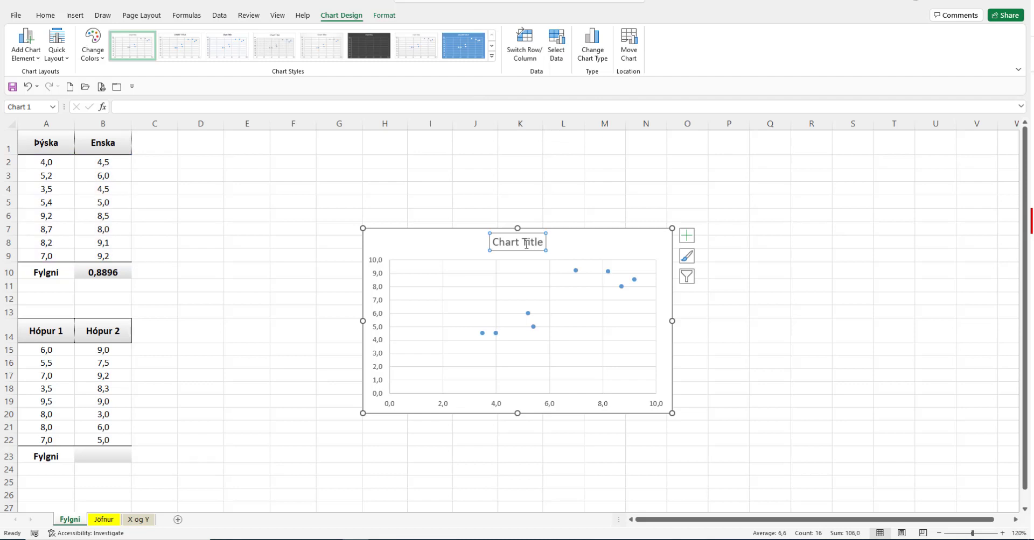
type("Dæ")
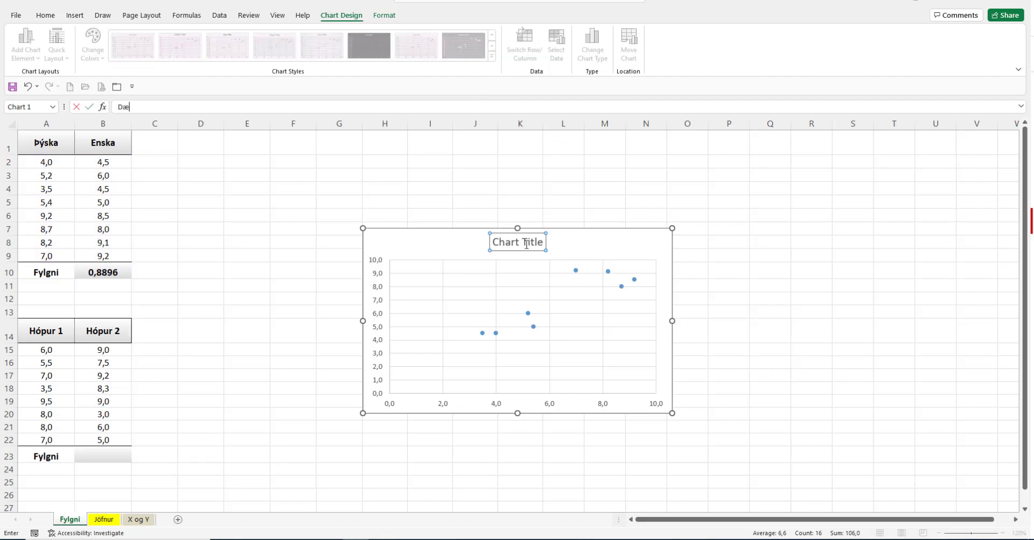
type("mi um jákvæða fylgni")
key("Return")
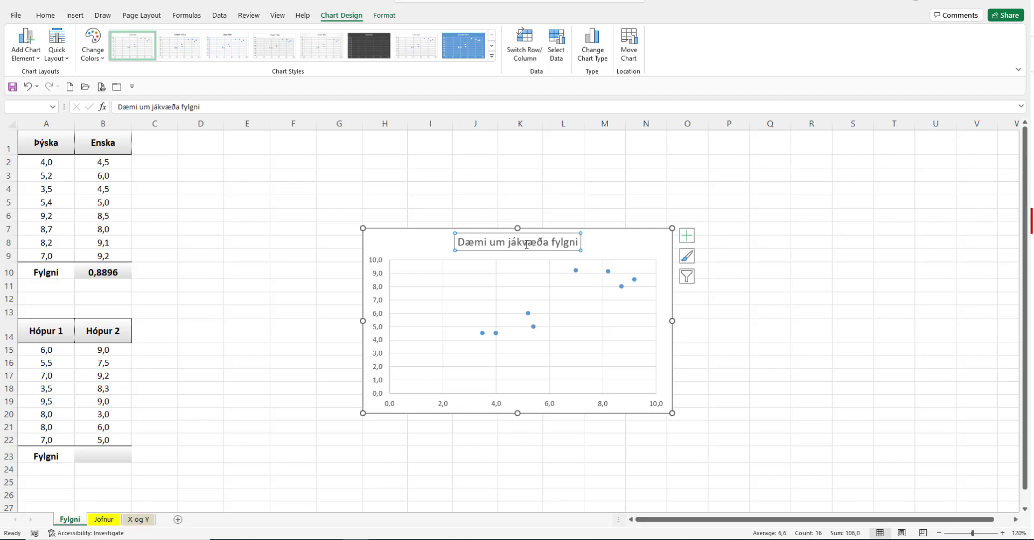
Step: Add axis titles to the chart, naming the vertical axis "Enska" and the horizontal axis "Þýska"
left_click(686, 237)
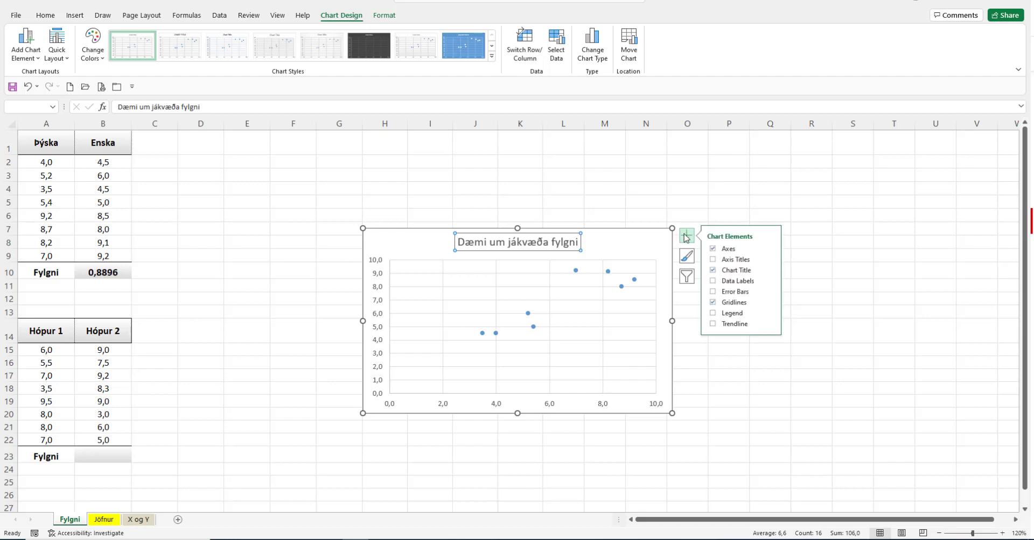
left_click(713, 261)
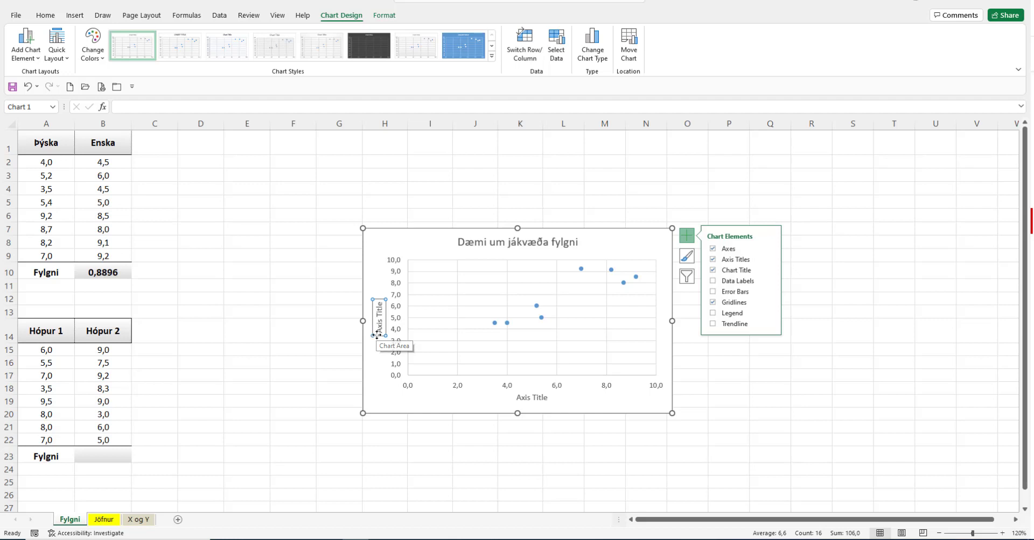
type("E")
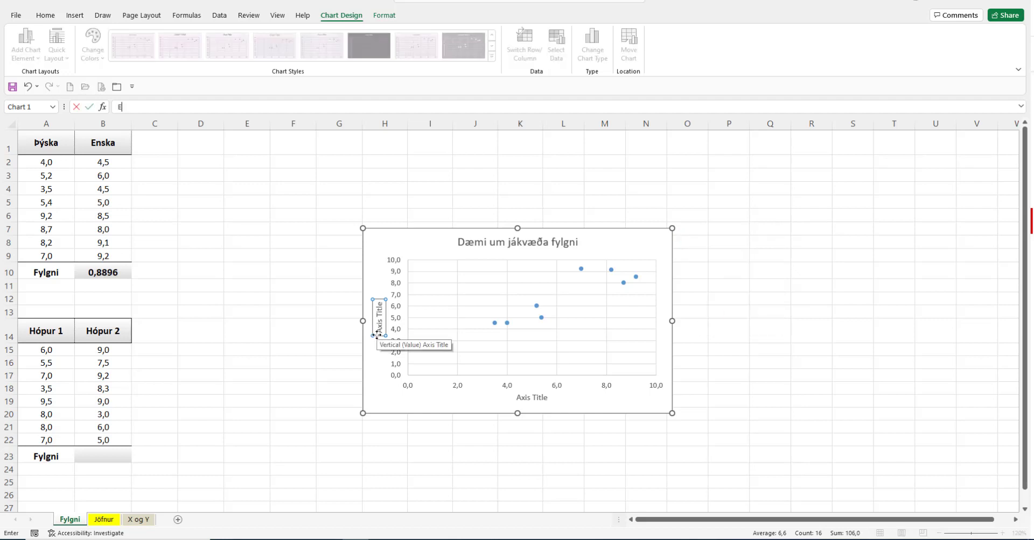
type("nska")
key("Return")
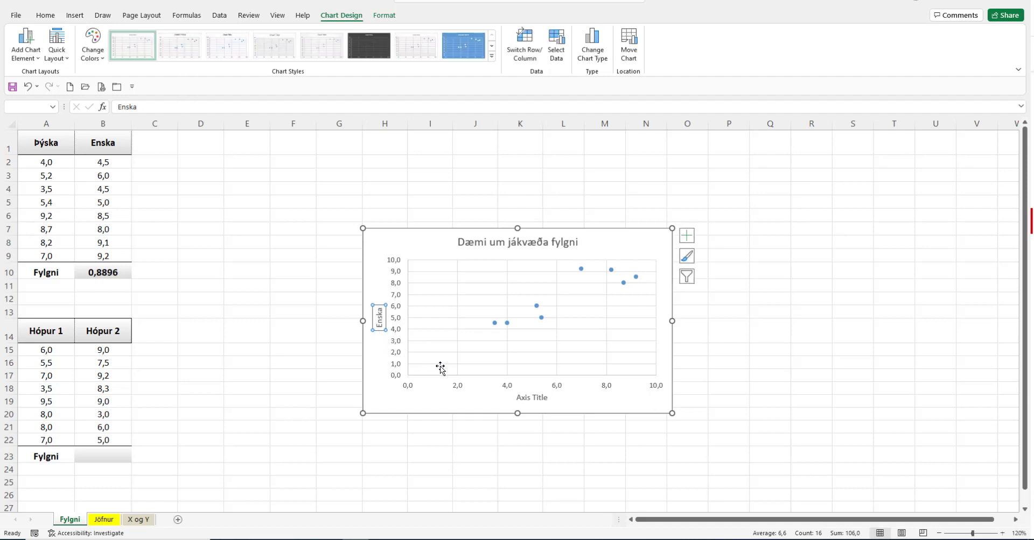
left_click(515, 396)
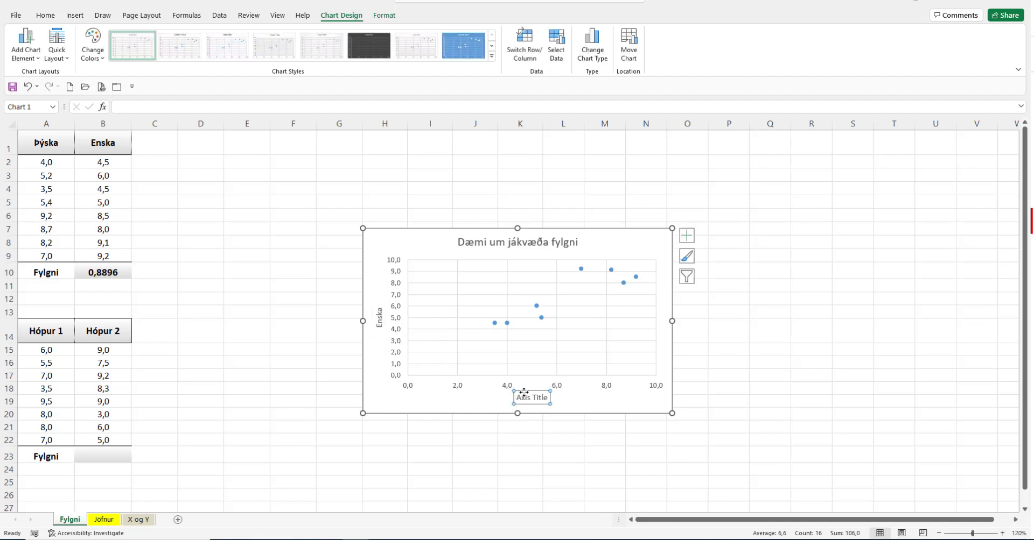
type("Þýska")
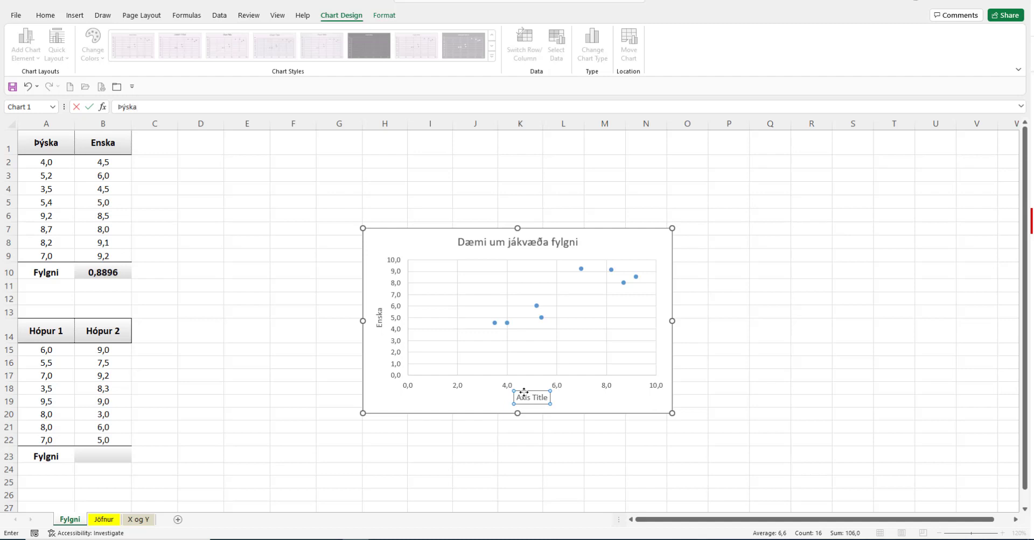
key("Return")
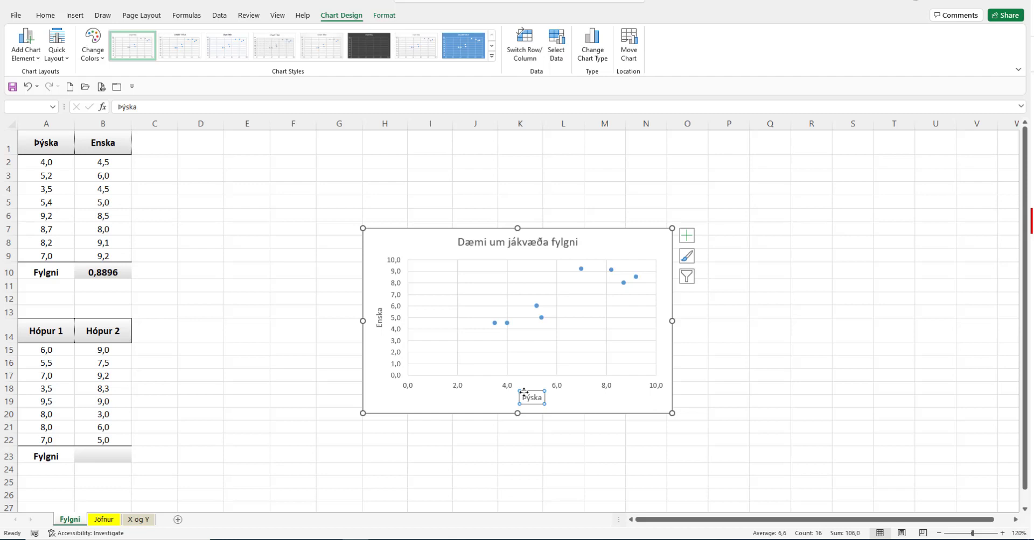
Step: Add a linear trendline to the chart's data points
left_click(536, 310)
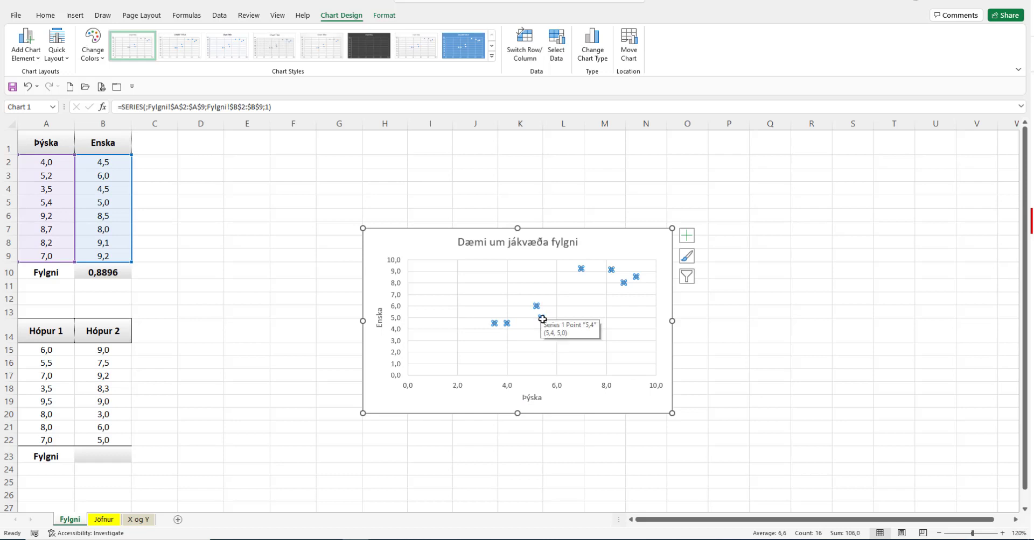
mouse_move(543, 322)
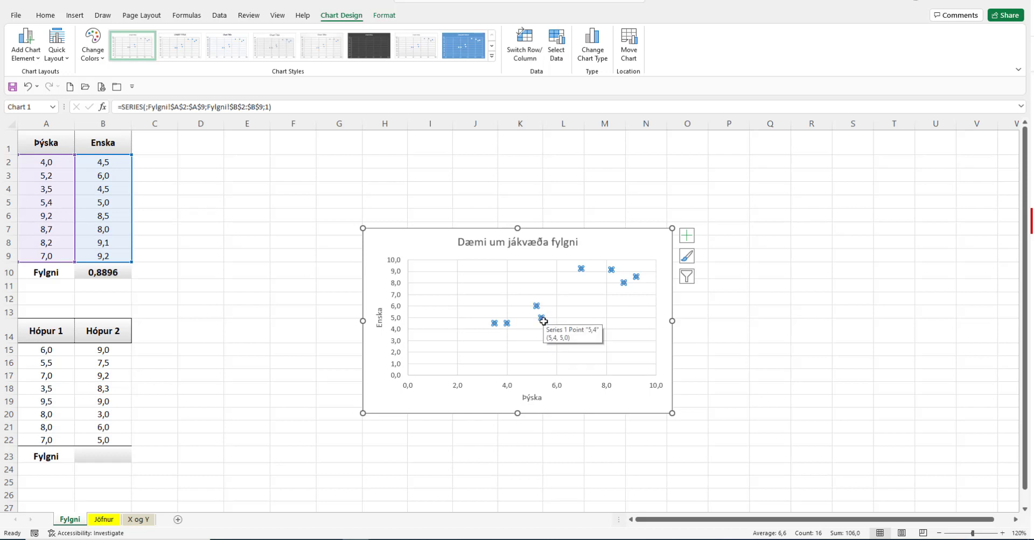
right_click(543, 319)
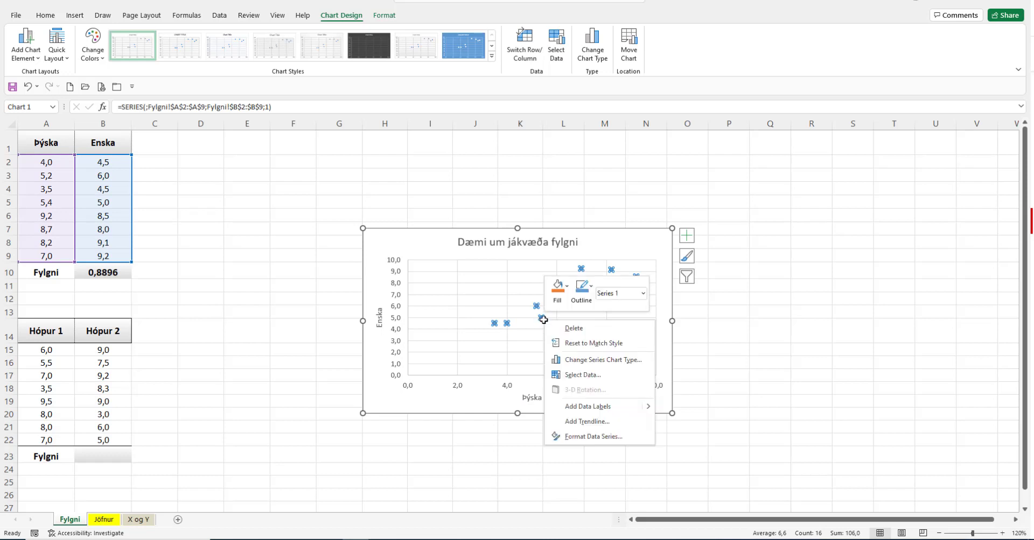
left_click(599, 425)
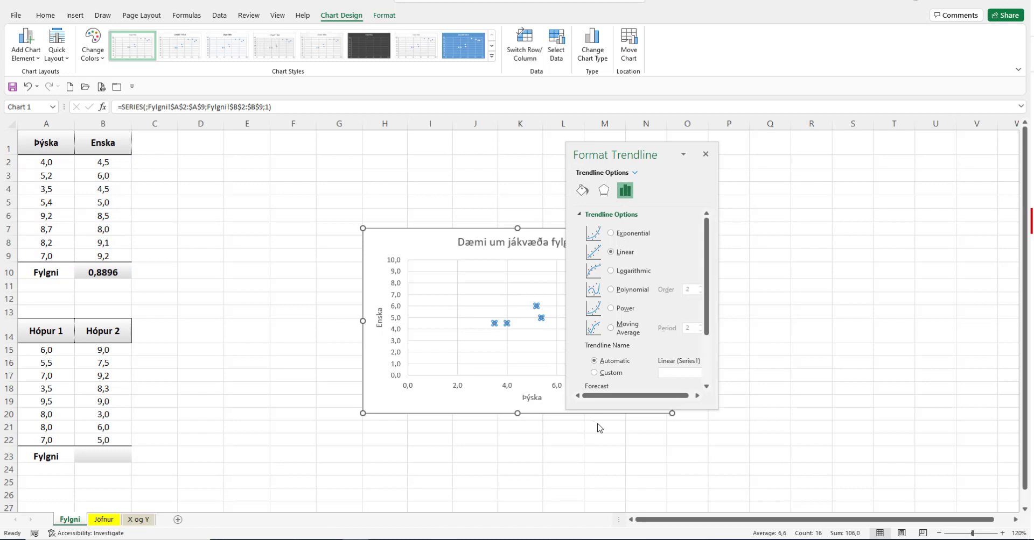
Step: Display the trendline's equation and R-squared value on the chart and close the trendline formatting
mouse_move(695, 150)
left_mouse_down()
mouse_move(763, 142)
mouse_move(786, 161)
left_mouse_up()
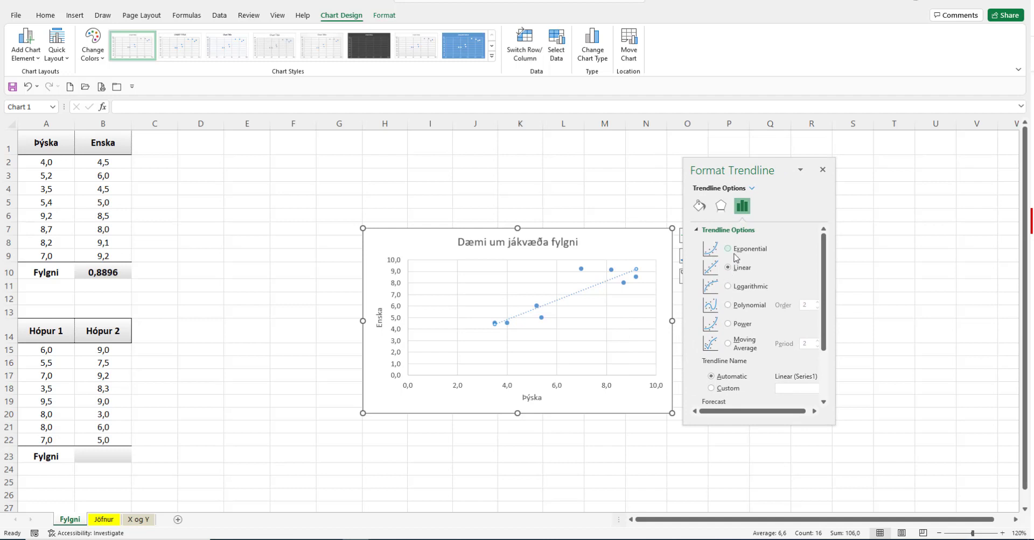
left_click_drag(823, 342, 821, 401)
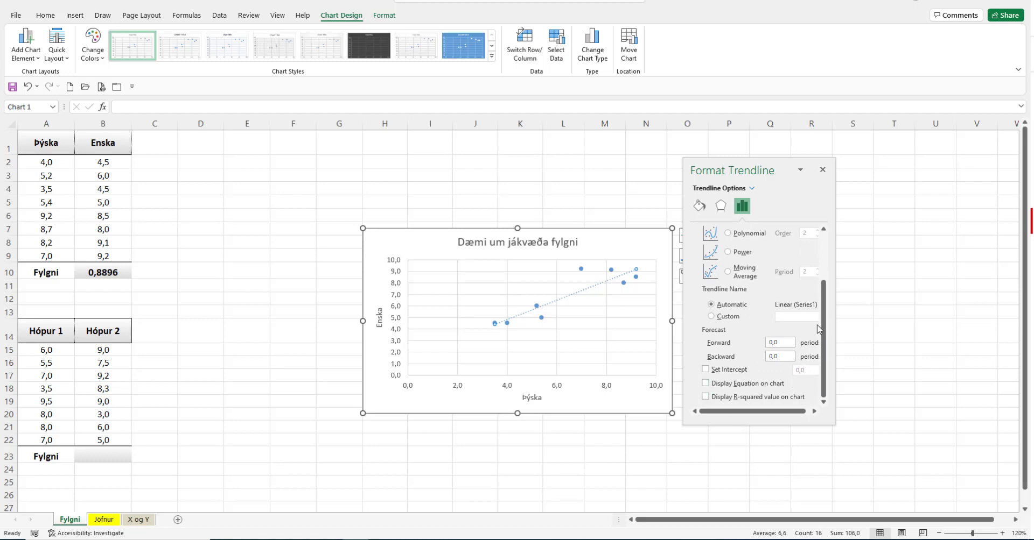
left_click(705, 384)
left_click(706, 397)
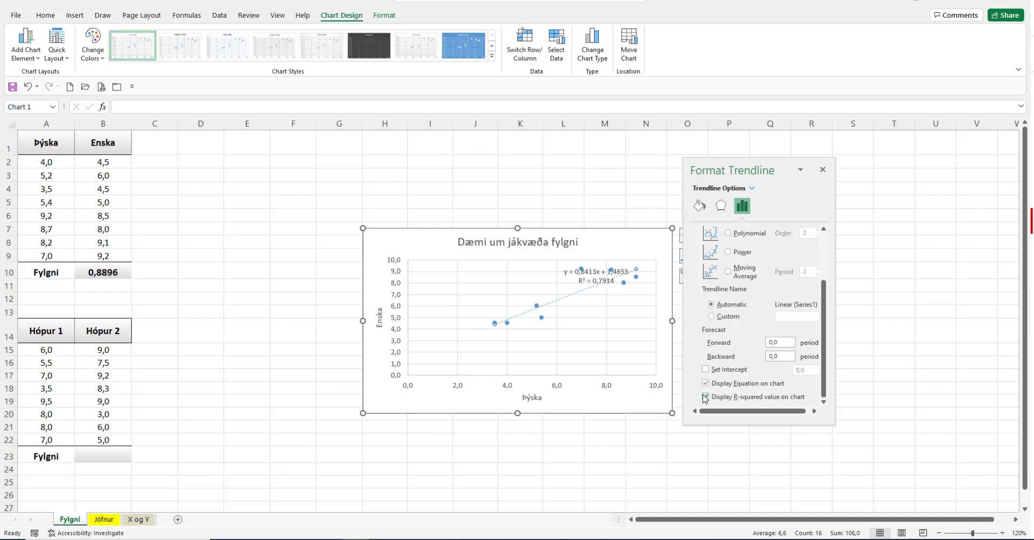
left_click(823, 170)
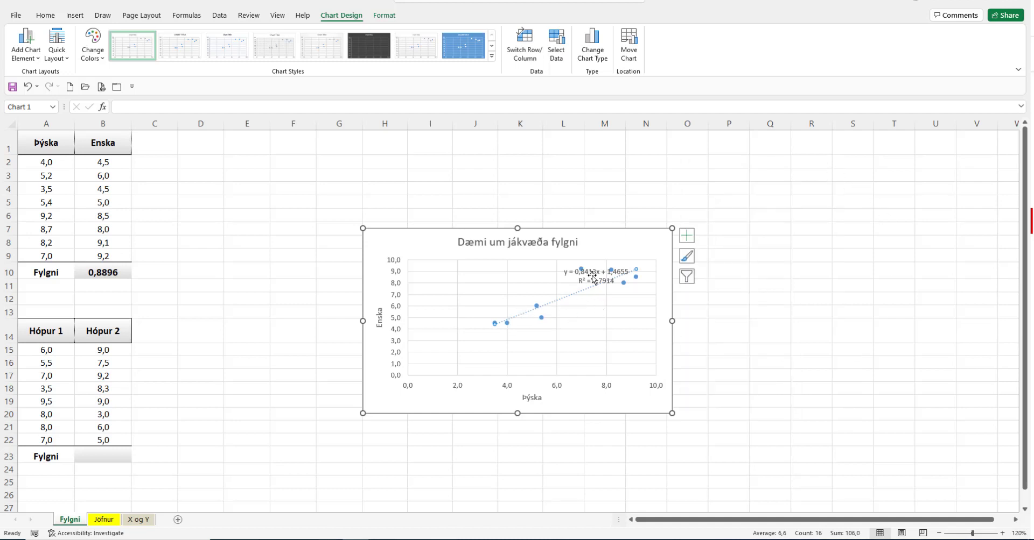
Step: Move the equation and R-squared label off the data points to the space beside the chart title
left_click(589, 273)
left_click_drag(598, 266, 624, 234)
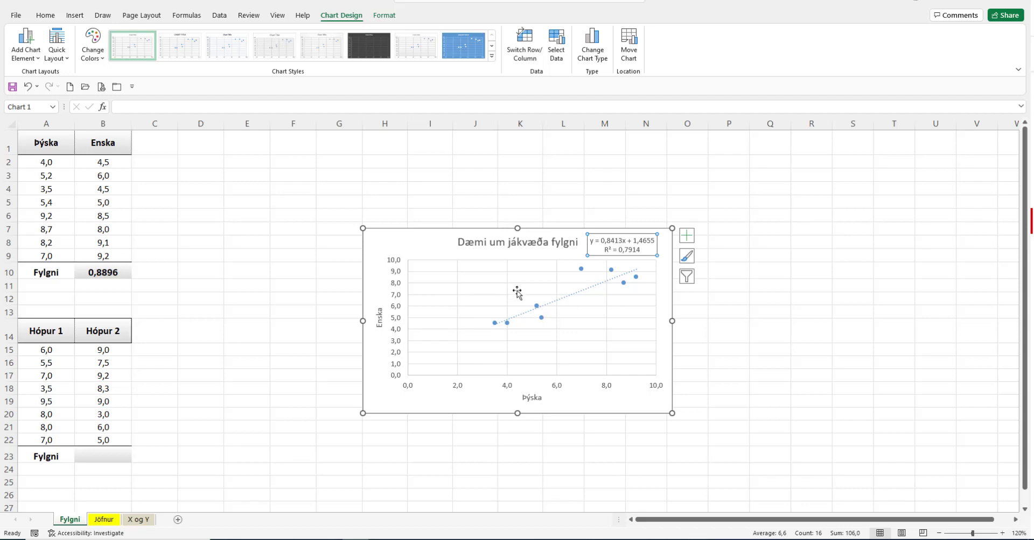
Step: Save the workbook and move the chart beside the Þýska and Enska table, starting at column C near row 1
left_click(13, 87)
left_click_drag(397, 233, 184, 142)
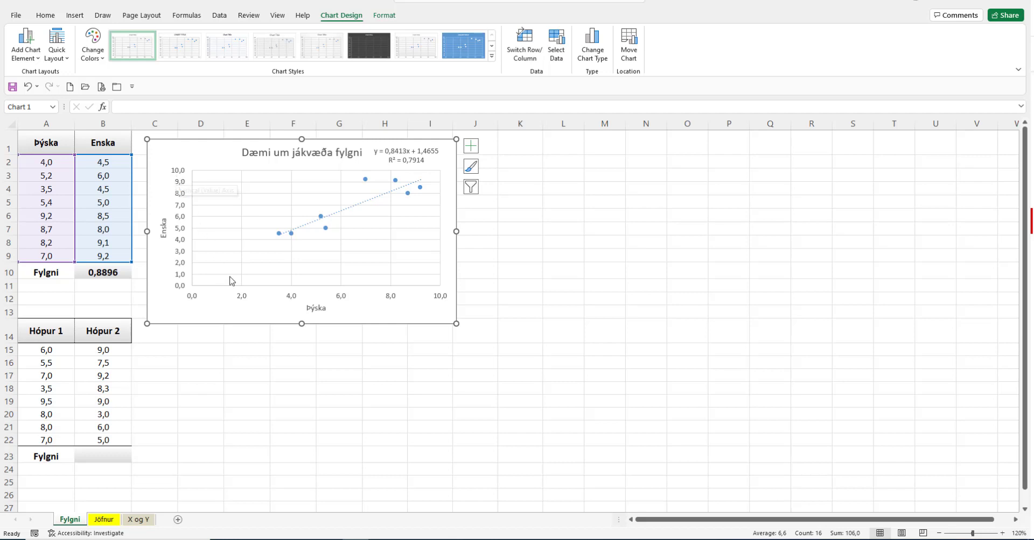
Step: Set the minimum bound of the chart's vertical axis to 3,0
left_click(180, 290)
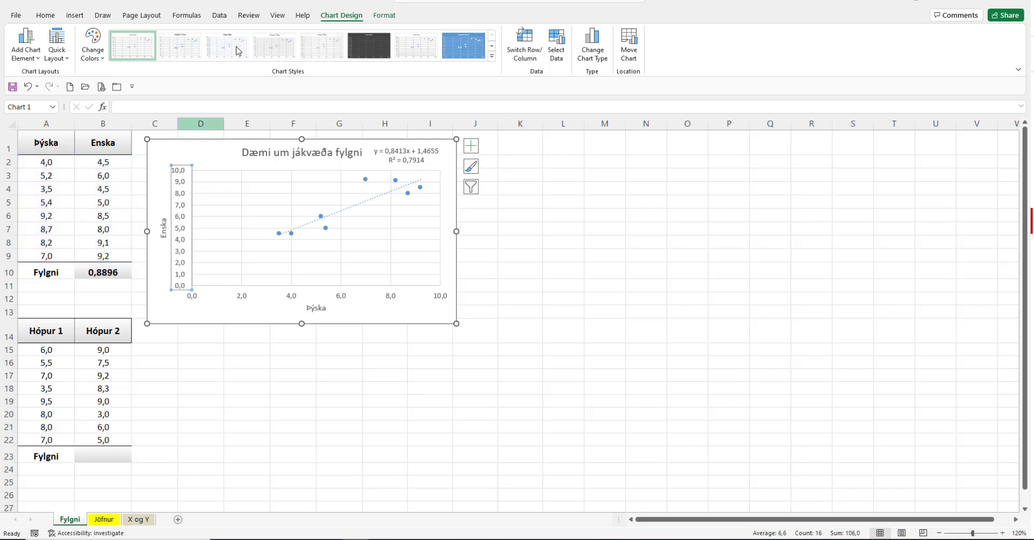
left_click(386, 16)
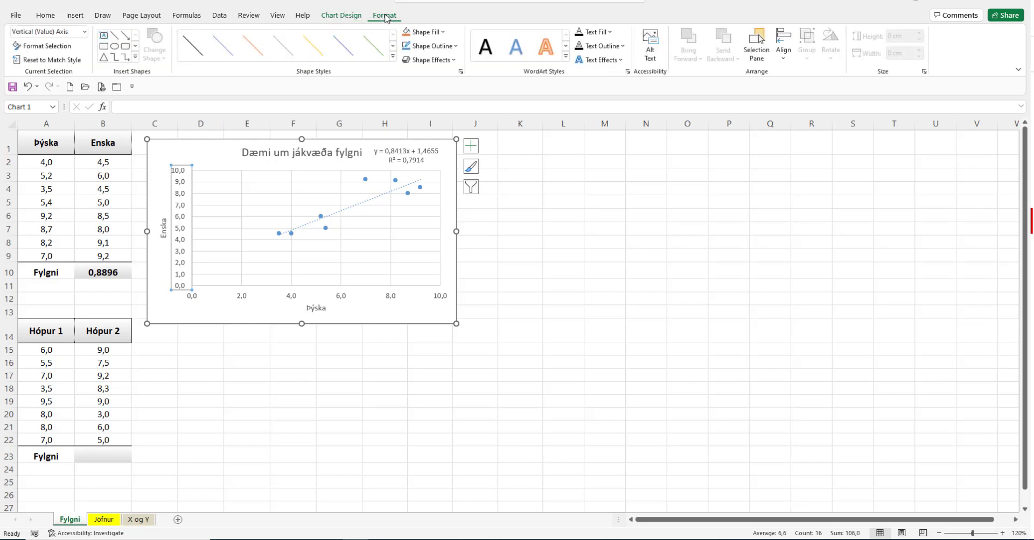
left_click(33, 46)
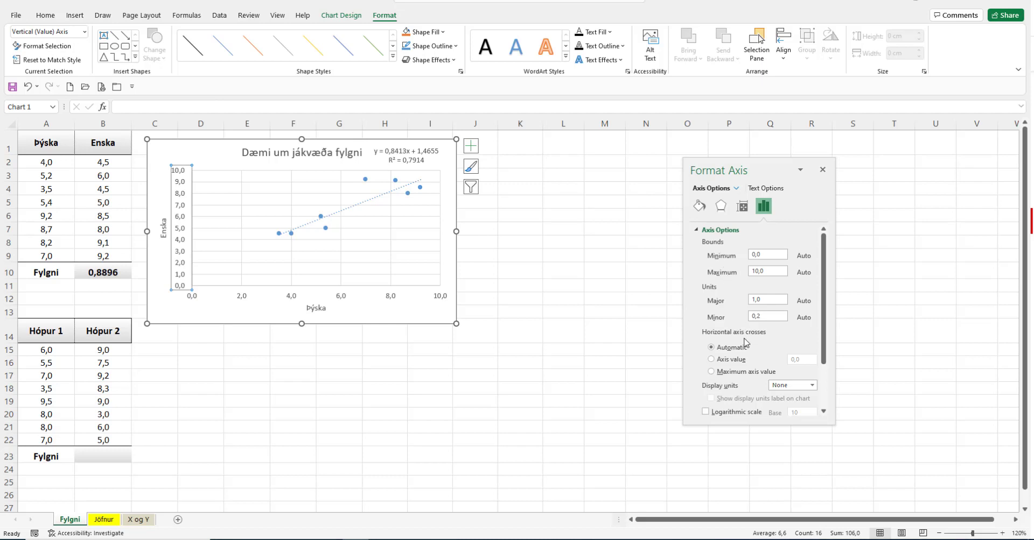
left_click(759, 255)
type("3")
left_click(776, 272)
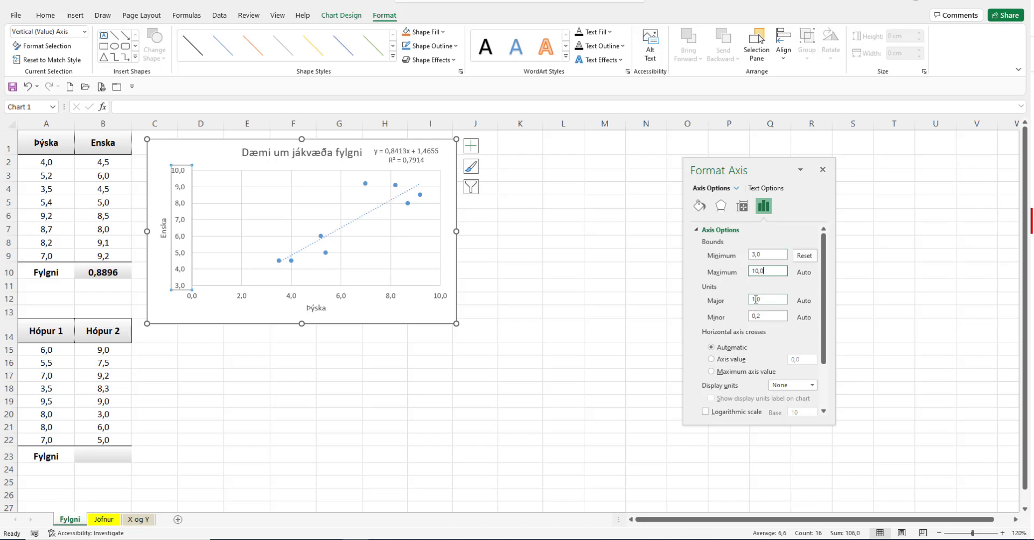
left_click(820, 170)
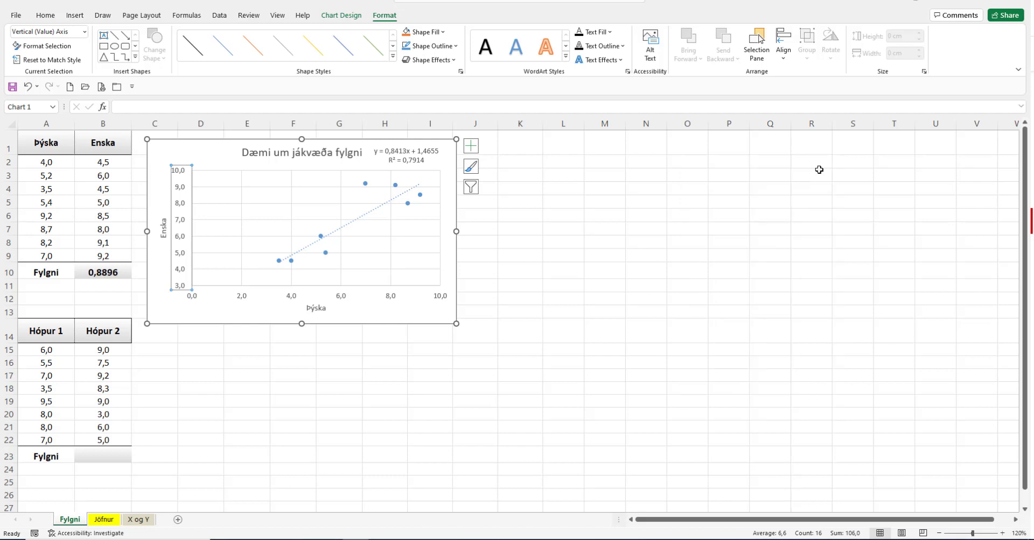
Step: Set the minimum bound of the chart's horizontal axis to 3,0 and close the axis formatting
left_click(290, 299)
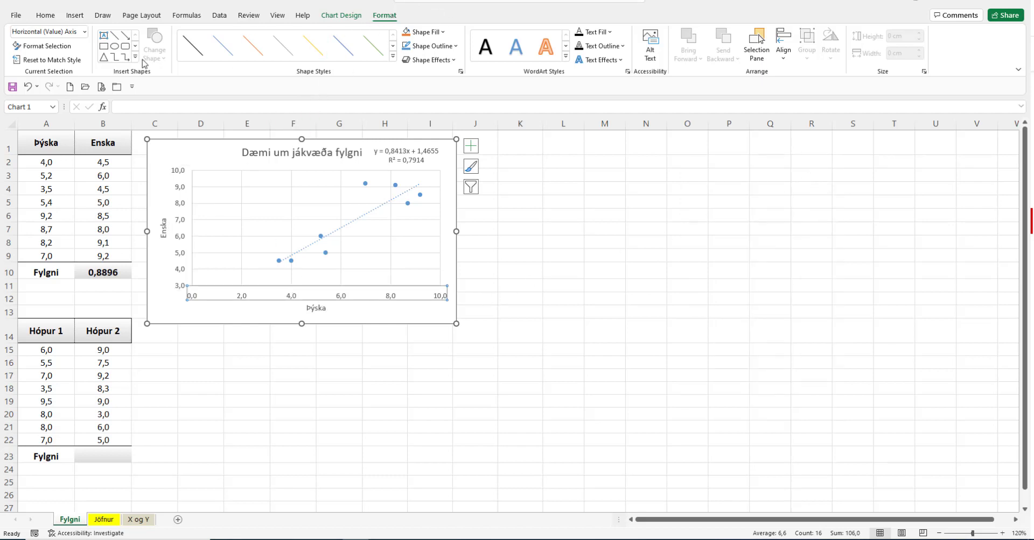
left_click(54, 45)
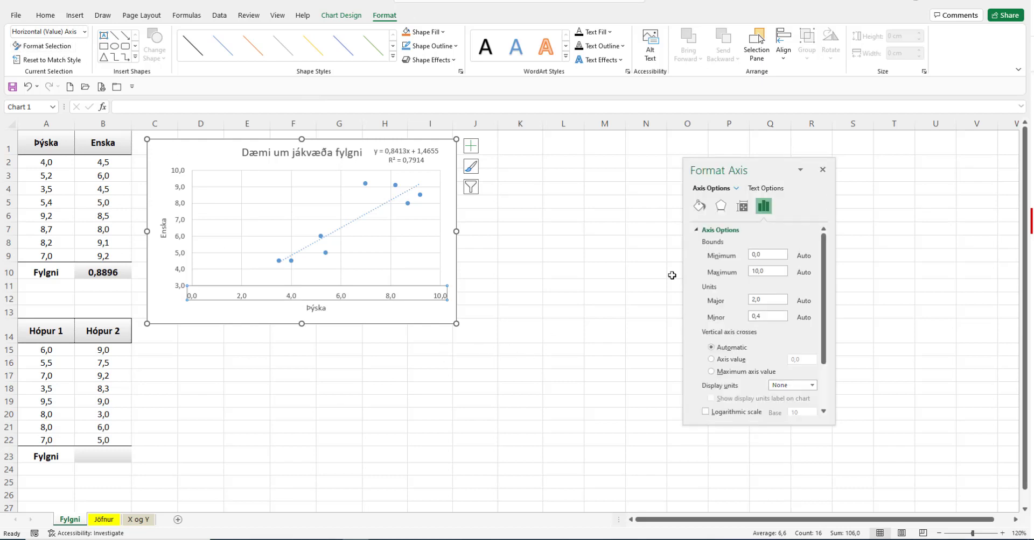
left_click(752, 256)
left_click(768, 271)
left_click(765, 301)
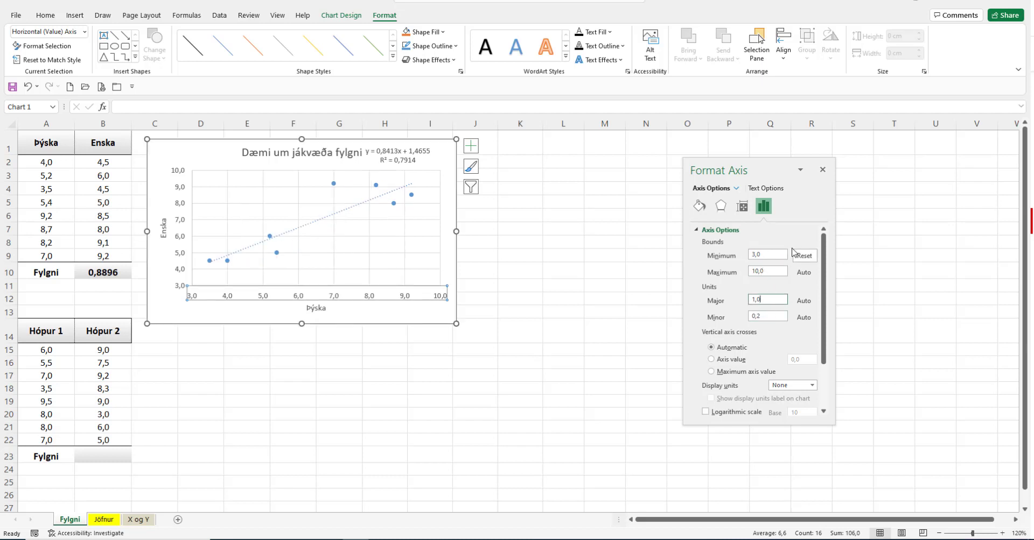
left_click(823, 171)
left_click(659, 273)
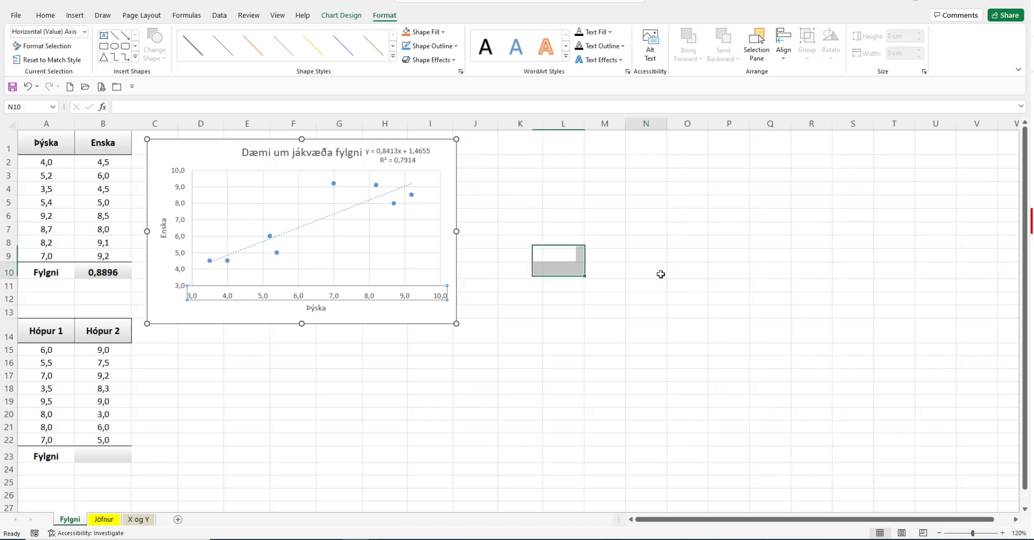
Step: Apply a black outline to the whole chart area and deselect the chart
left_click(407, 323)
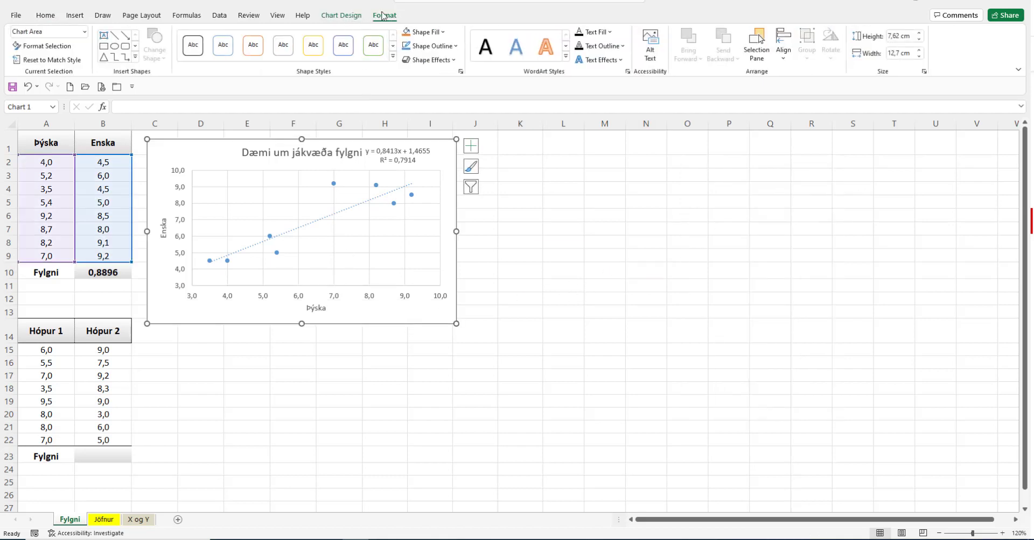
left_click(455, 47)
left_click(412, 61)
left_click(499, 174)
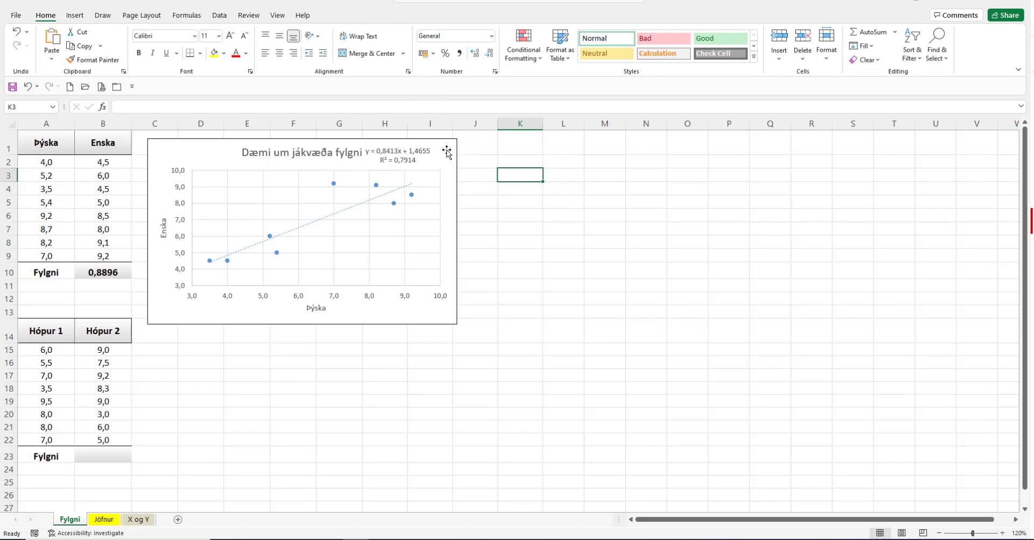
Step: Move the equation and R-squared label slightly farther from the chart title, toward the chart's upper-right corner, and deselect the chart
left_click(409, 165)
left_click_drag(409, 166, 418, 163)
left_click(524, 187)
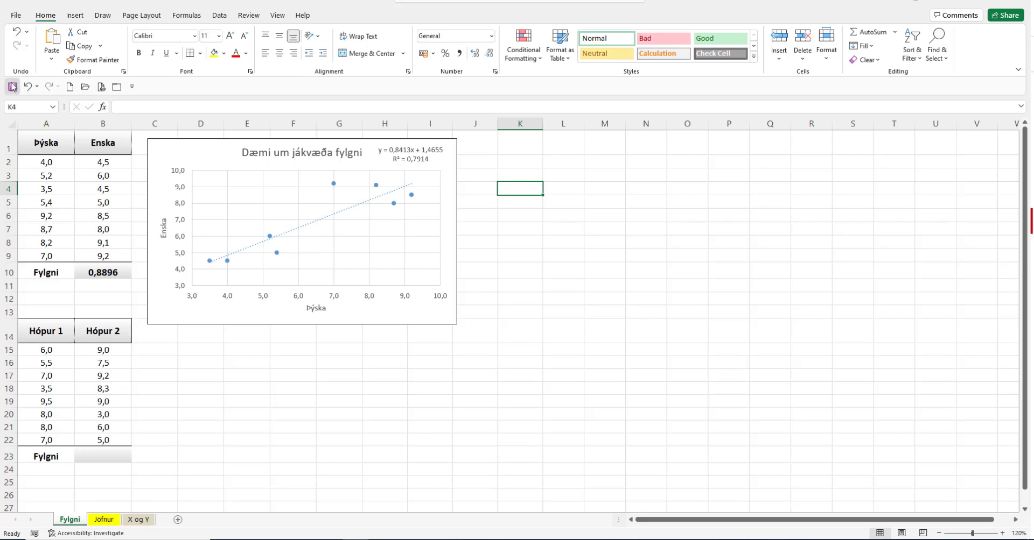
Step: Select the empty Fylgni result cell B23 below the Hópur 1 and Hópur 2 data
left_click(98, 453)
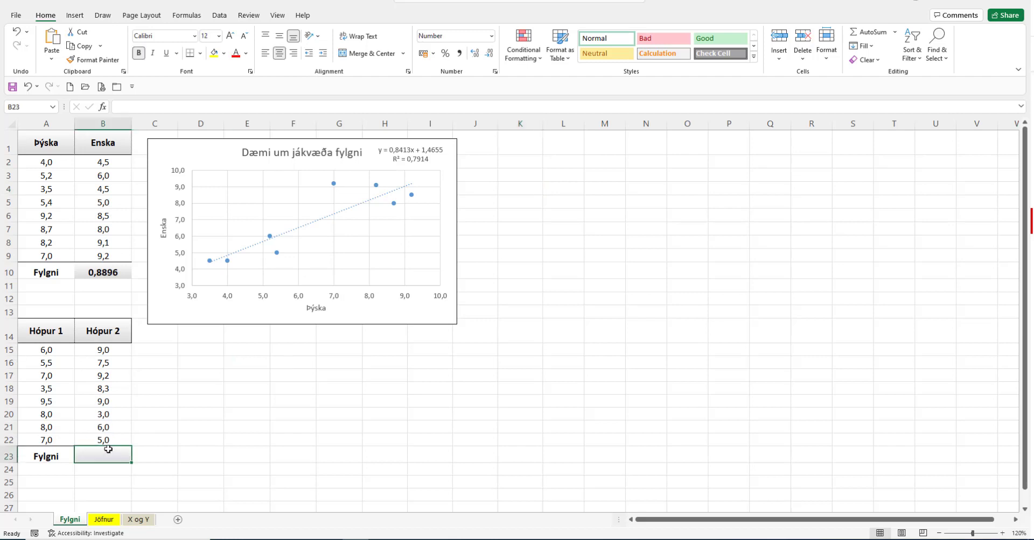